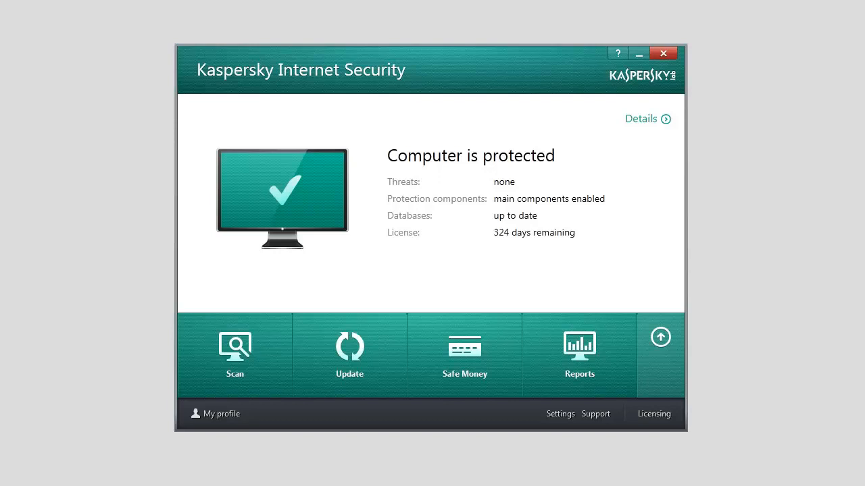
Step: Reach Parental Control from the expanded feature list and enter the new password and its confirmation
click(666, 348)
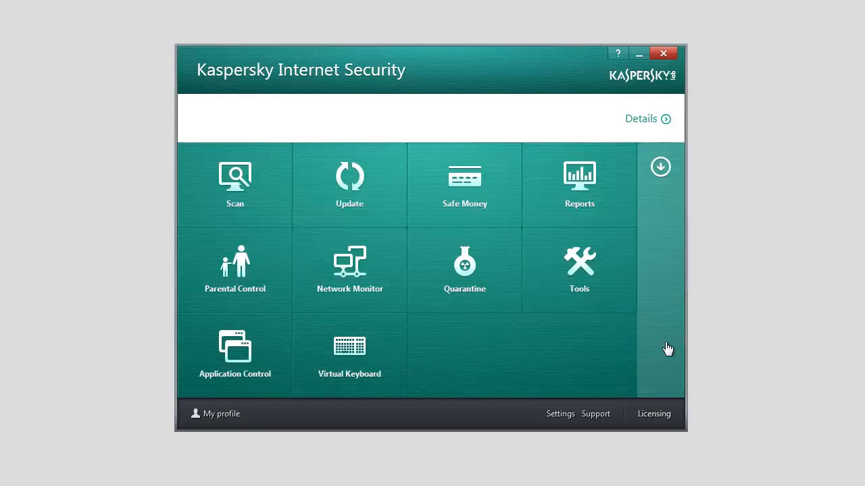
click(258, 291)
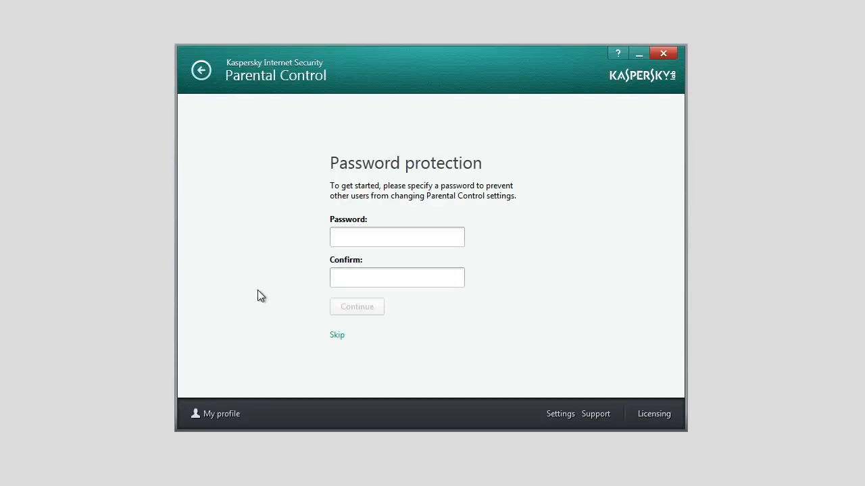
click(348, 240)
text(******)
key(Tab)
text(******)
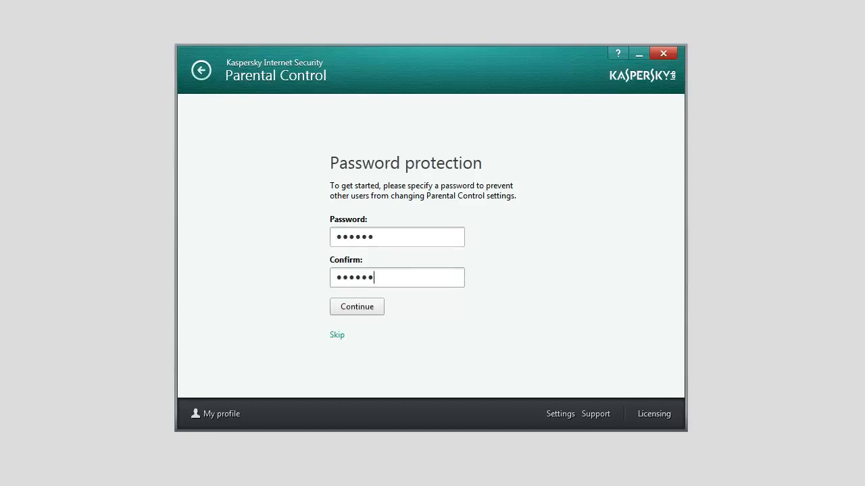
Step: Limit the password to Parental Control management only, excluding settings and exit, and create it
click(375, 310)
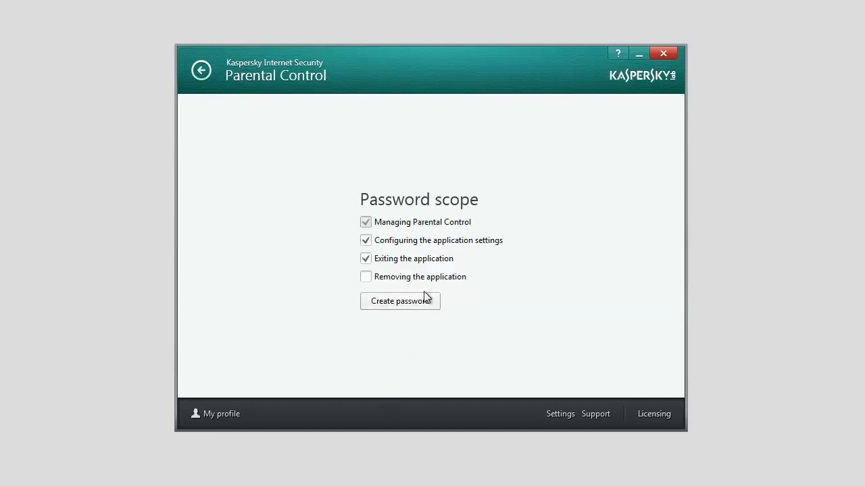
click(421, 244)
click(421, 261)
click(406, 301)
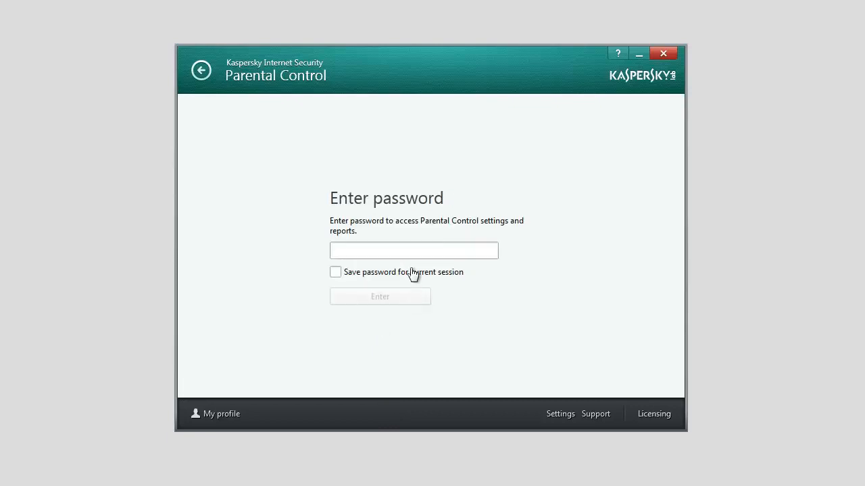
Step: Log in with the password, saving it for the session, to reach User1
click(411, 257)
text(**)
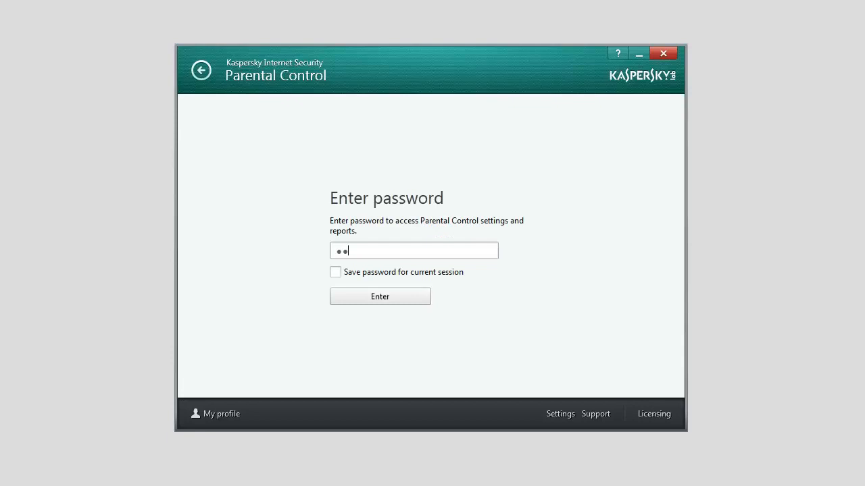
text(****)
click(415, 284)
click(409, 303)
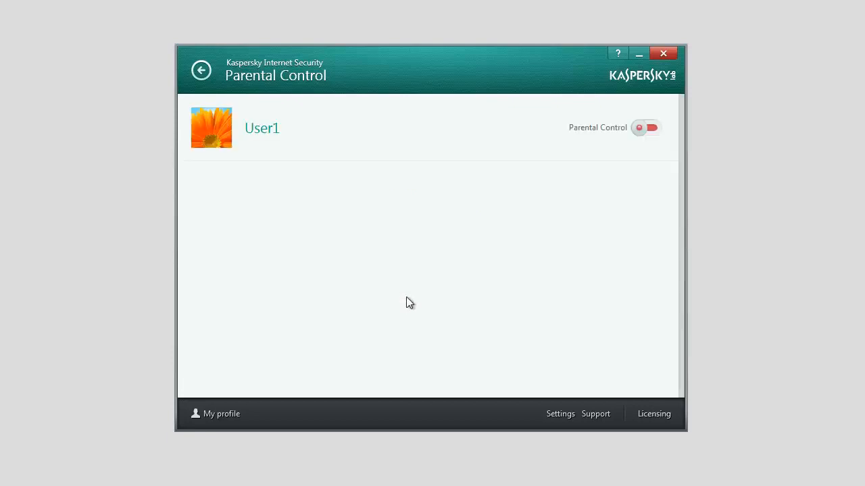
Step: Switch on Parental Control for User1 and go to User1's Internet restriction settings
click(640, 130)
click(254, 139)
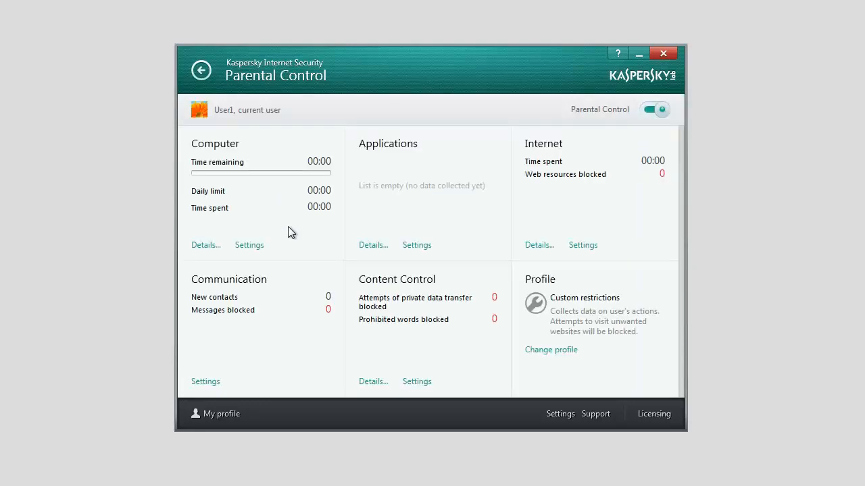
click(575, 249)
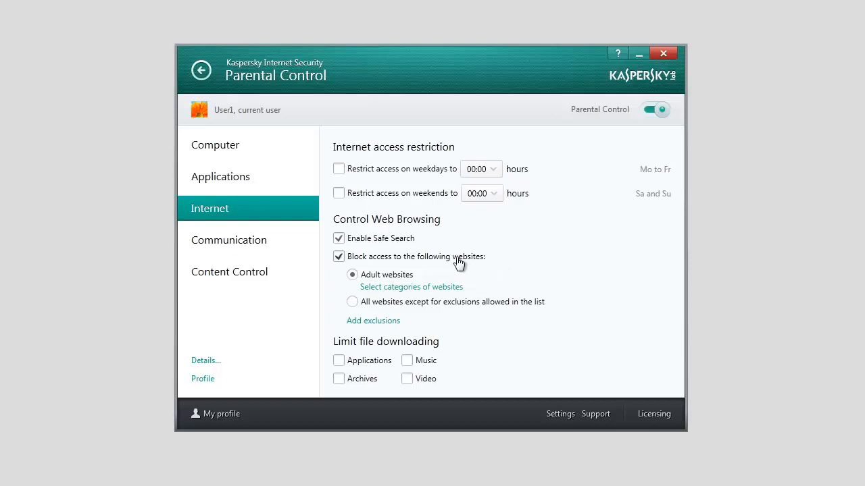
Step: Add Payment systems to User1's blocked website categories and return to Internet settings
click(407, 289)
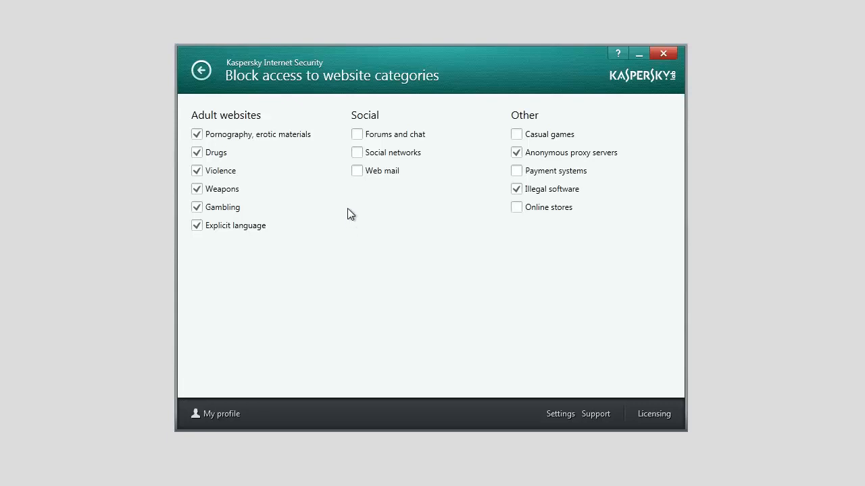
click(521, 171)
click(201, 70)
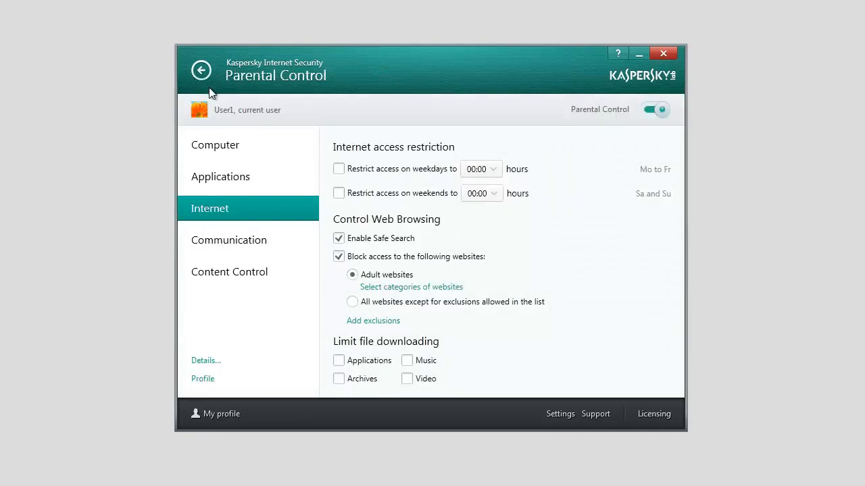
click(364, 320)
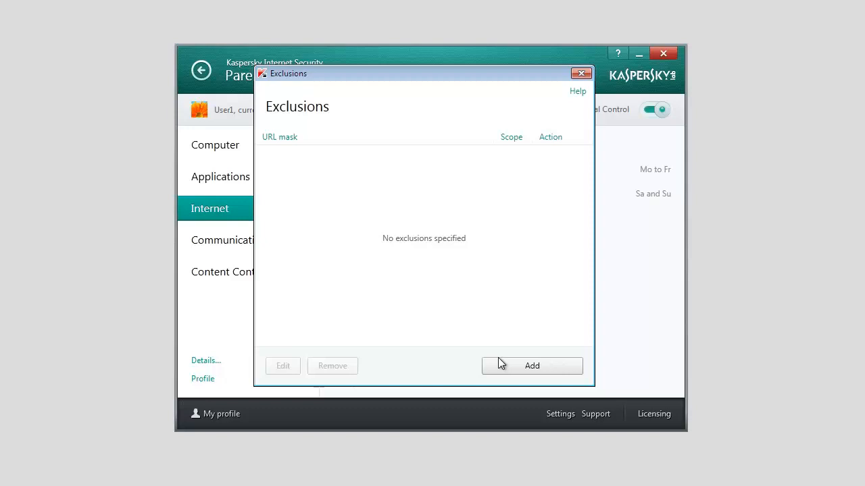
click(500, 365)
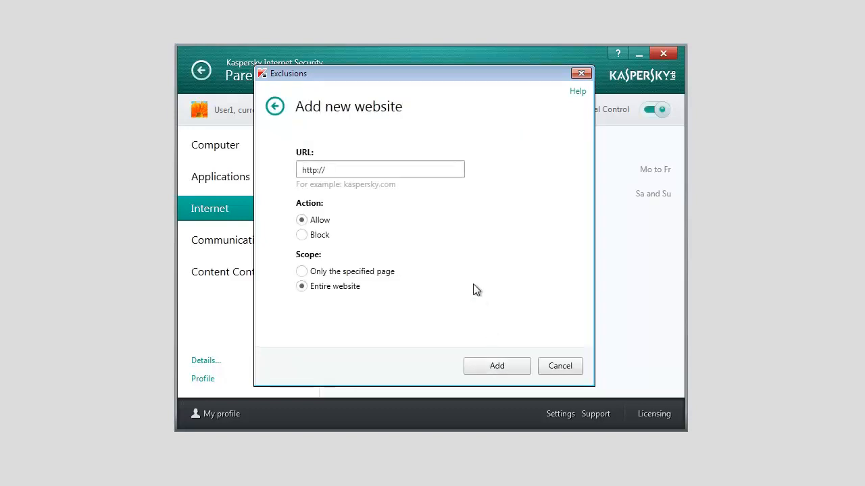
text(www.kaspersky.com)
click(319, 236)
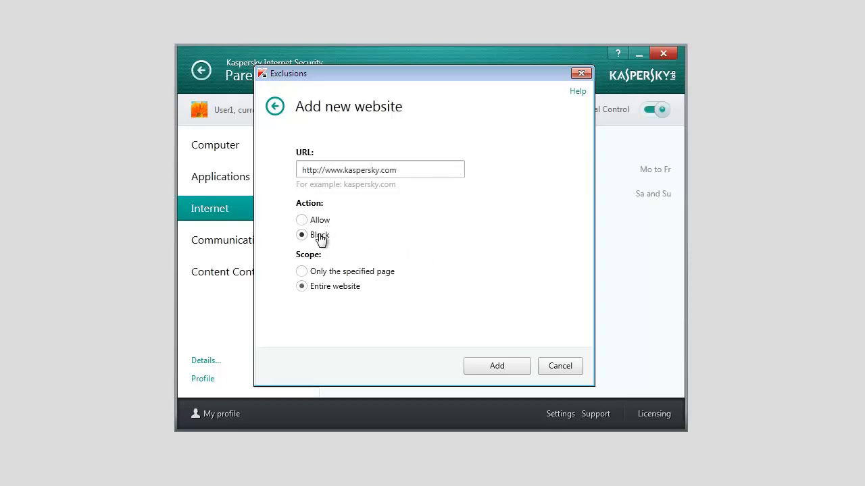
click(340, 277)
click(475, 369)
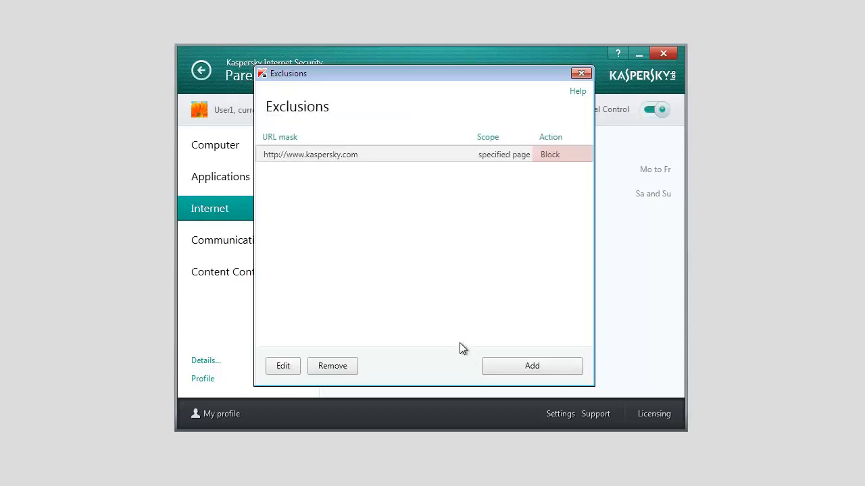